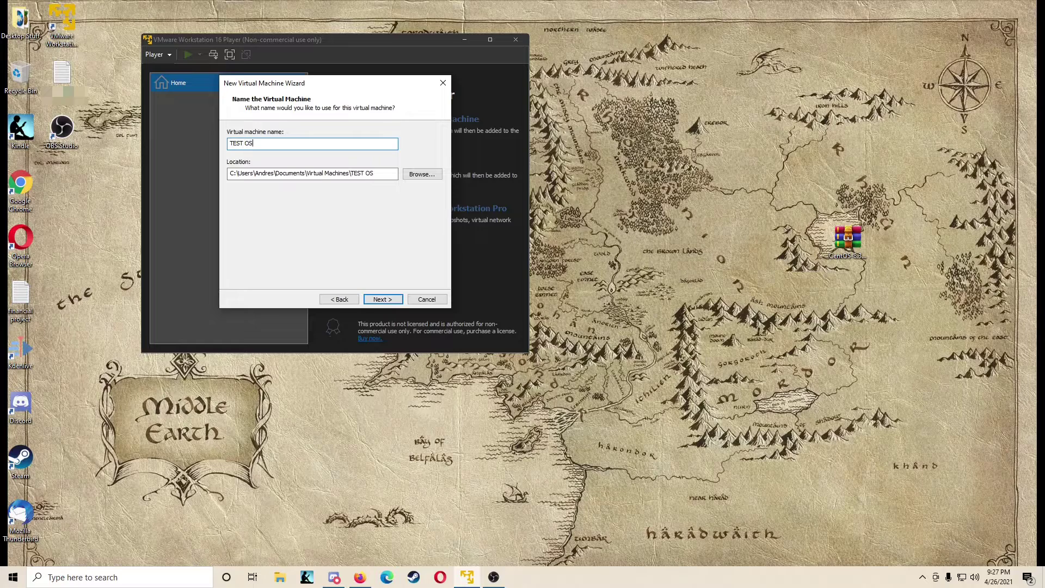
Step: Name the virtual machine TEST_OS_CENT_NOT_DOLLAR and set its maximum disk size to 40 GB
text(CENT NOT DOLLAR)
click(247, 144)
key(BackSpace)
text(_)
click(256, 143)
key(BackSpace)
text(_)
click(273, 143)
key(BackSpace)
text(_)
click(290, 144)
key(BackSpace)
text(_)
click(382, 299)
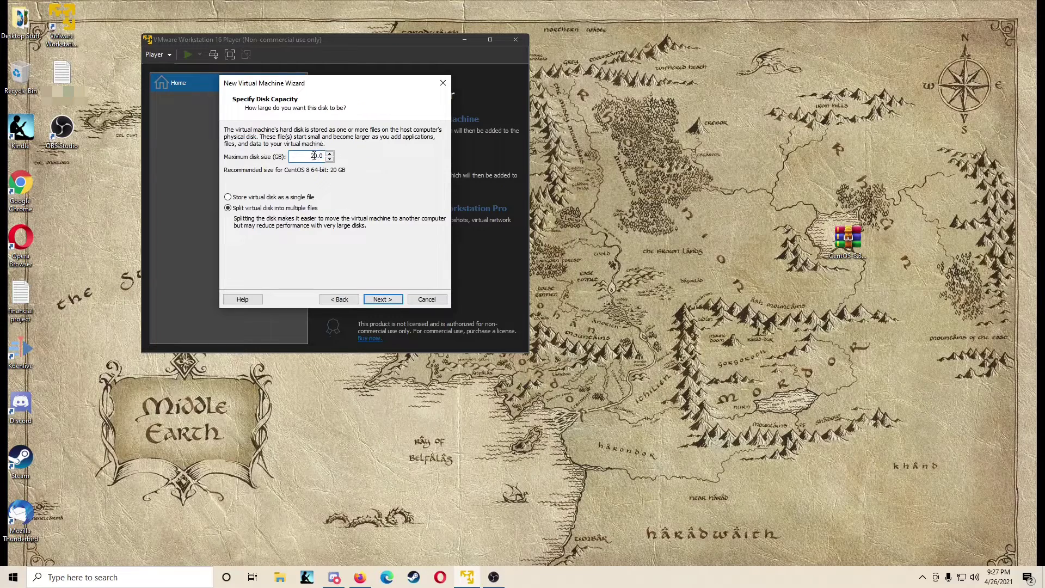
text(40)
click(391, 298)
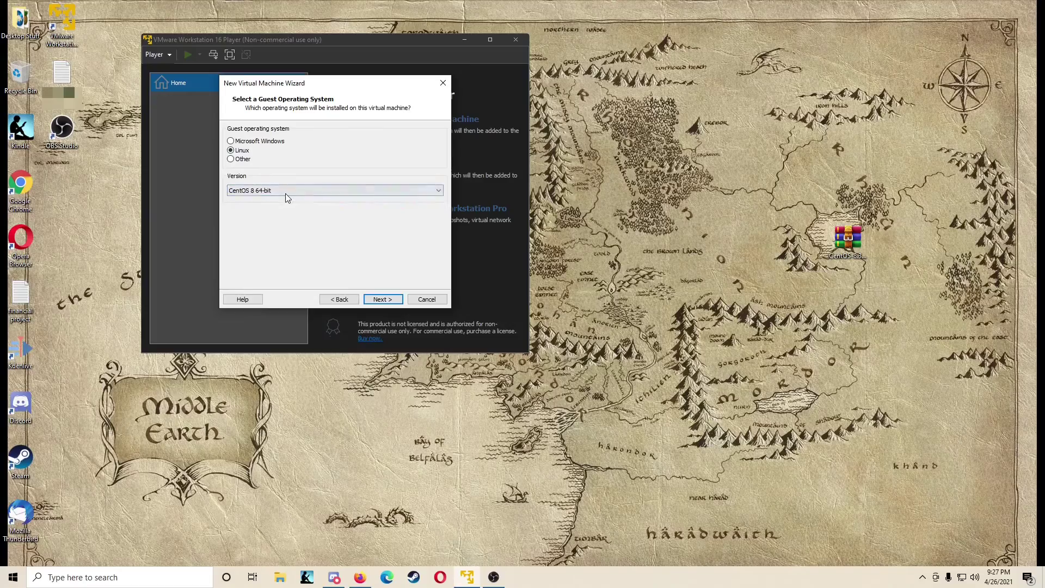
Step: Choose CentOS 8 64-bit as the Linux version of the guest operating system
click(285, 191)
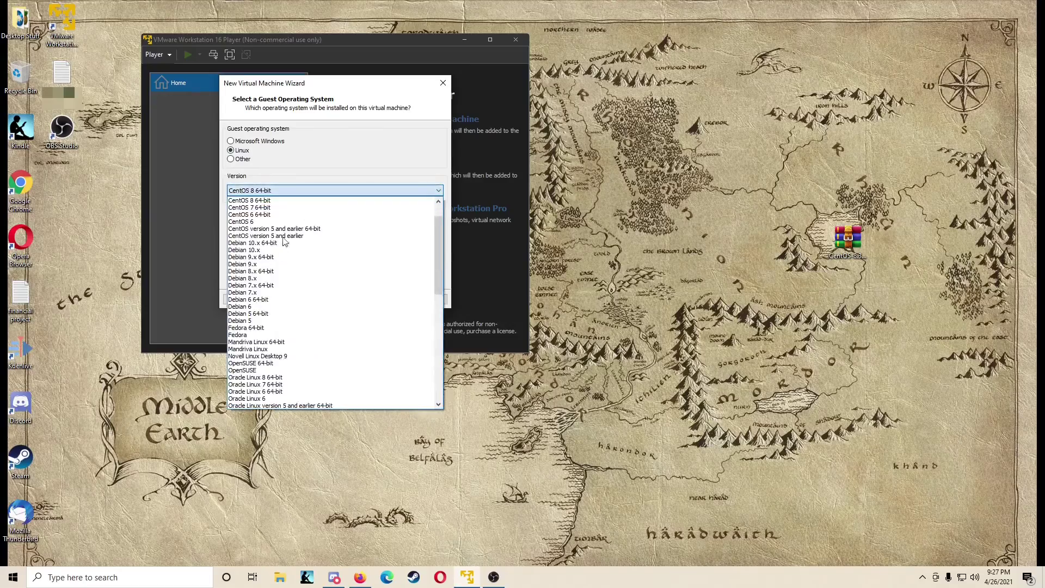
scroll(291, 337, down, 3)
scroll(292, 348, up, 5)
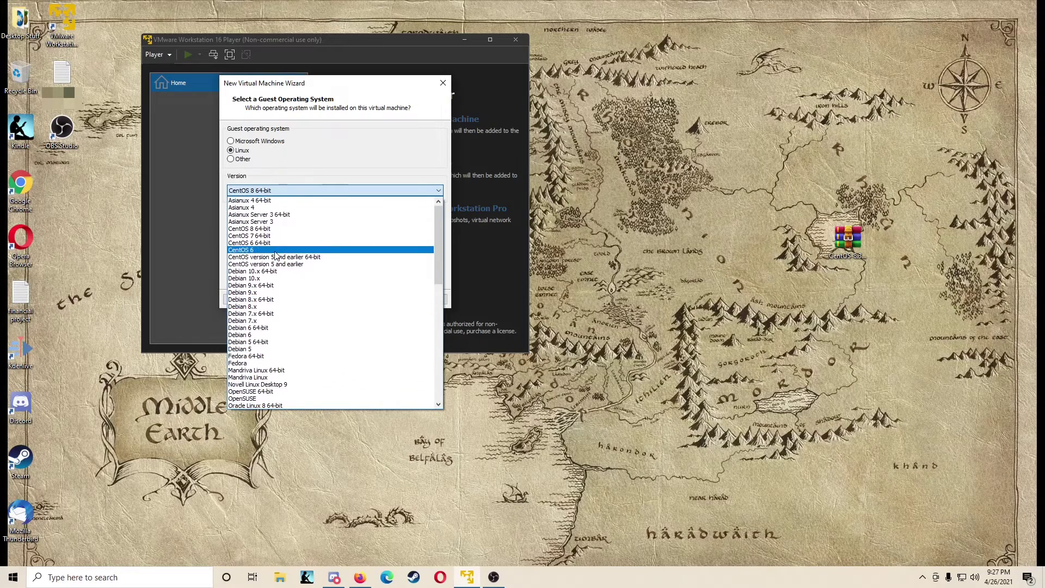
click(275, 228)
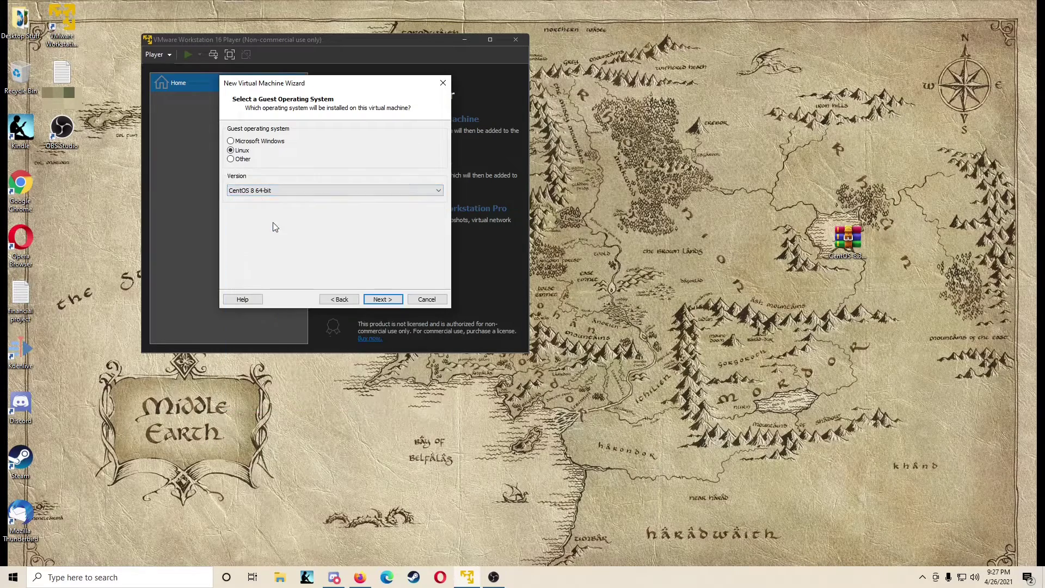
click(382, 299)
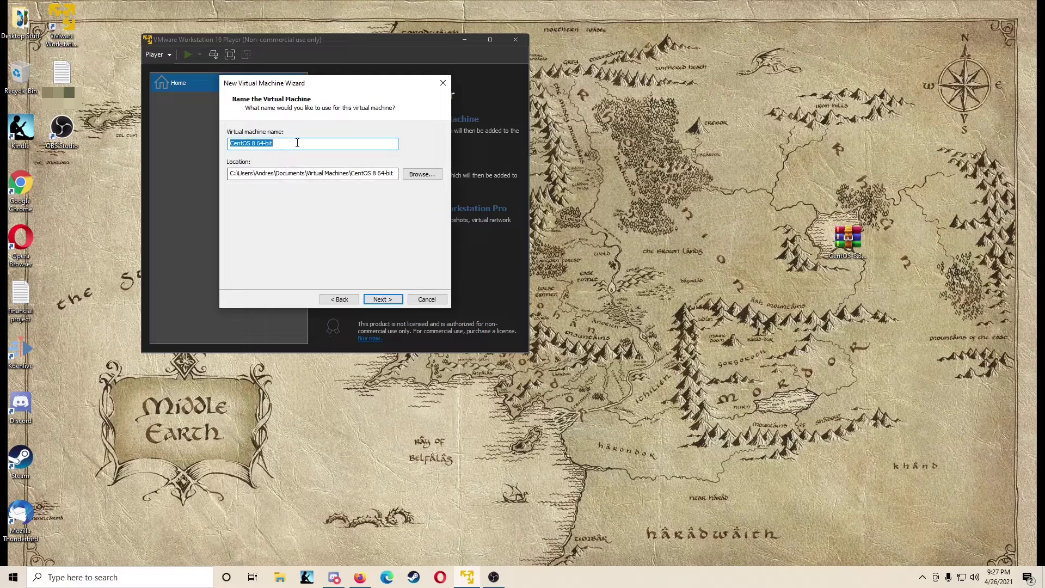
Step: Name the virtual machine TEST_OS_CENT_NOT_DOLLAR, with underscores between all the words
text(TEST OS CENT NOT DOLLAR)
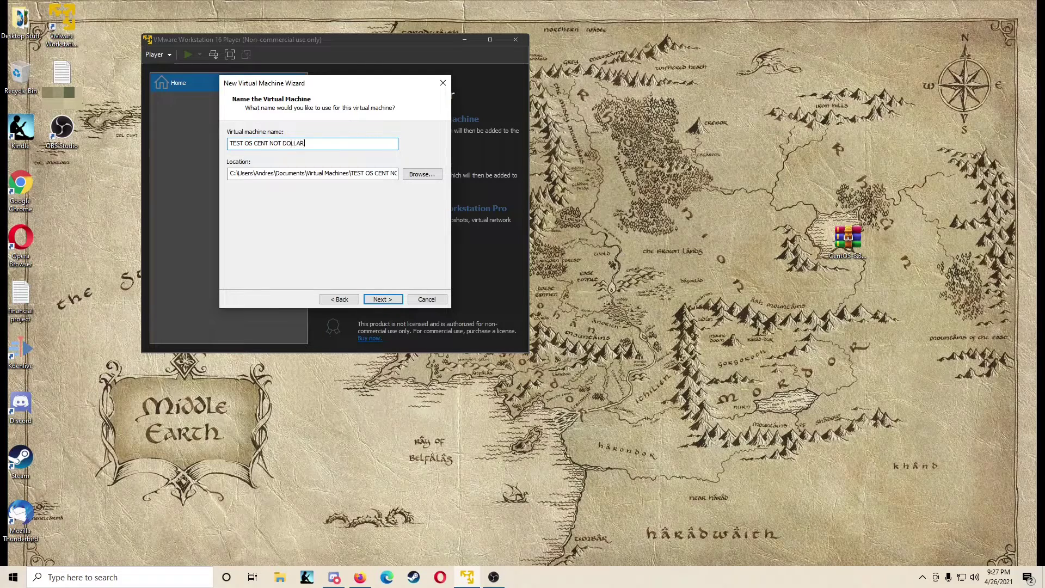
click(244, 143)
key(BackSpace)
text(_)
click(256, 143)
key(BackSpace)
text(_)
click(273, 143)
key(BackSpace)
text(_)
click(382, 299)
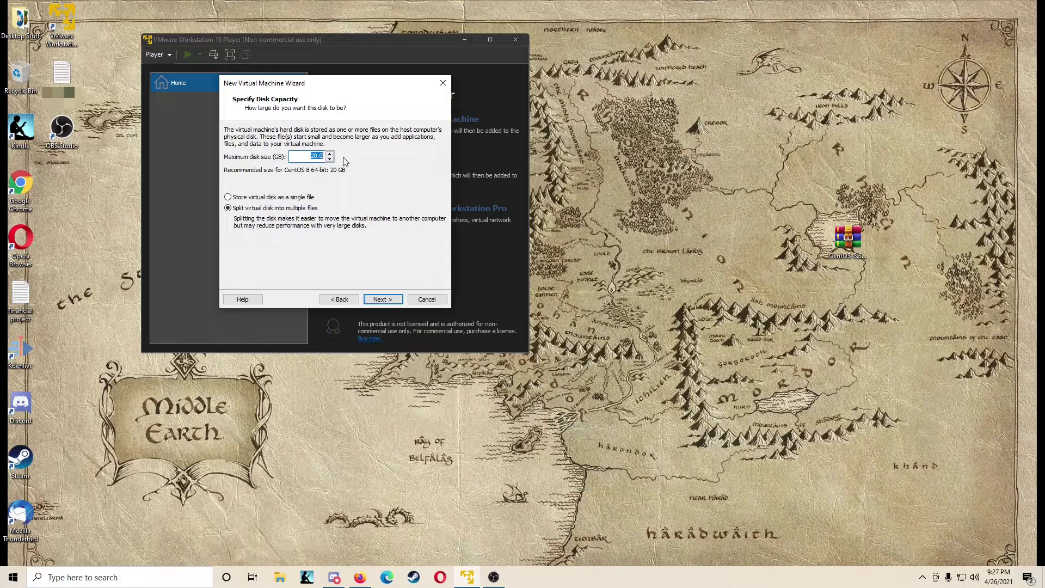
Step: Set the maximum disk size to 40 GB, split into multiple files, and review the settings summary
text(40)
click(401, 299)
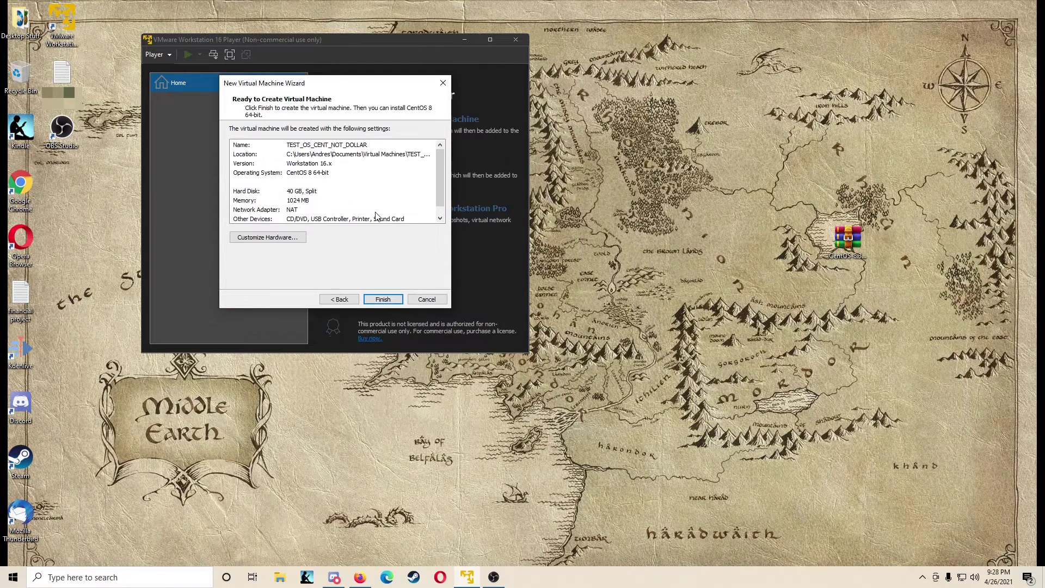
scroll(331, 169, down, 1)
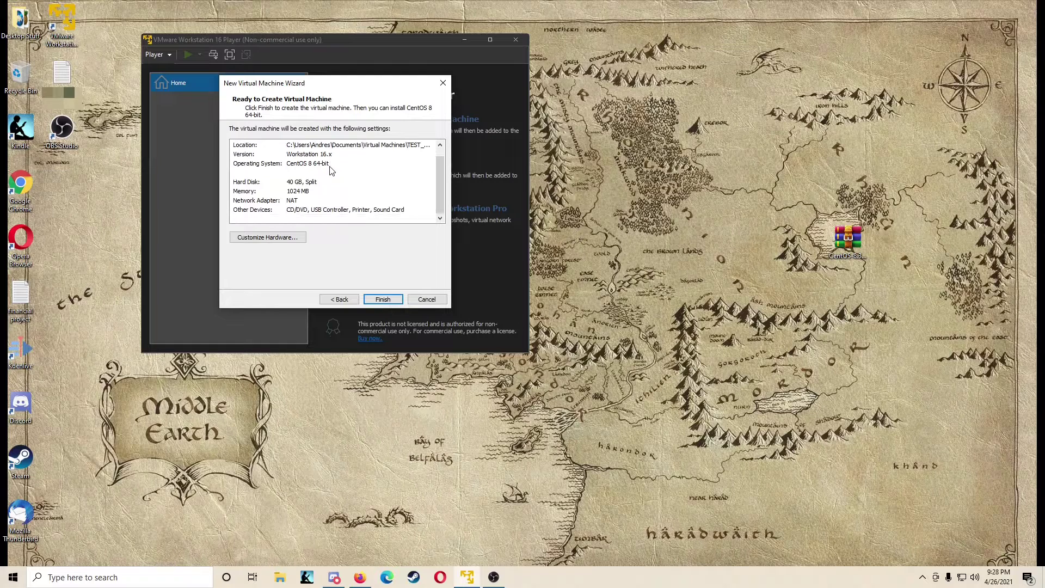
Step: Customize the virtual machine's hardware to allocate 2048 MB of memory
click(287, 193)
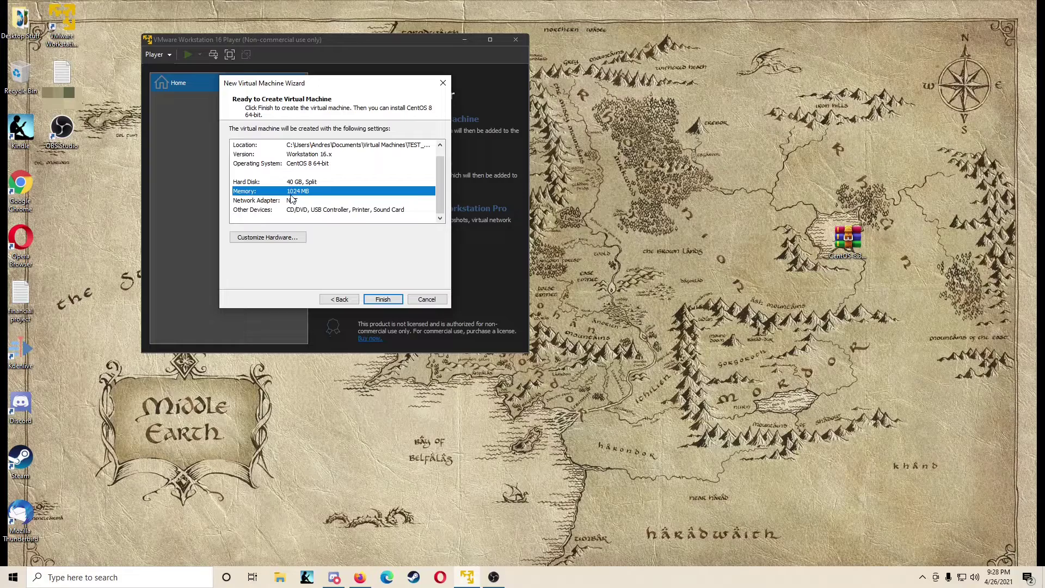
click(292, 238)
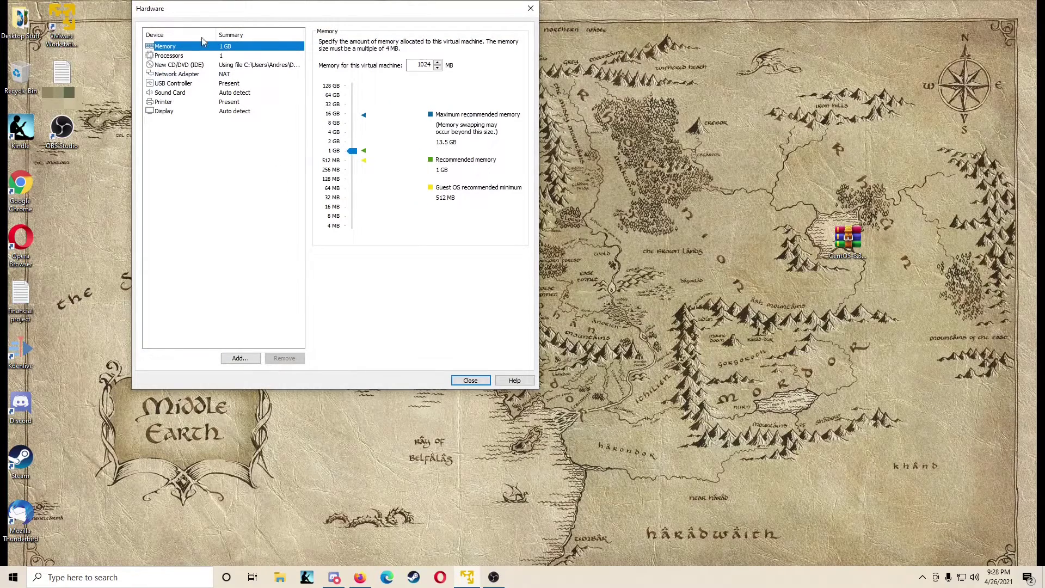
drag(352, 151, 354, 144)
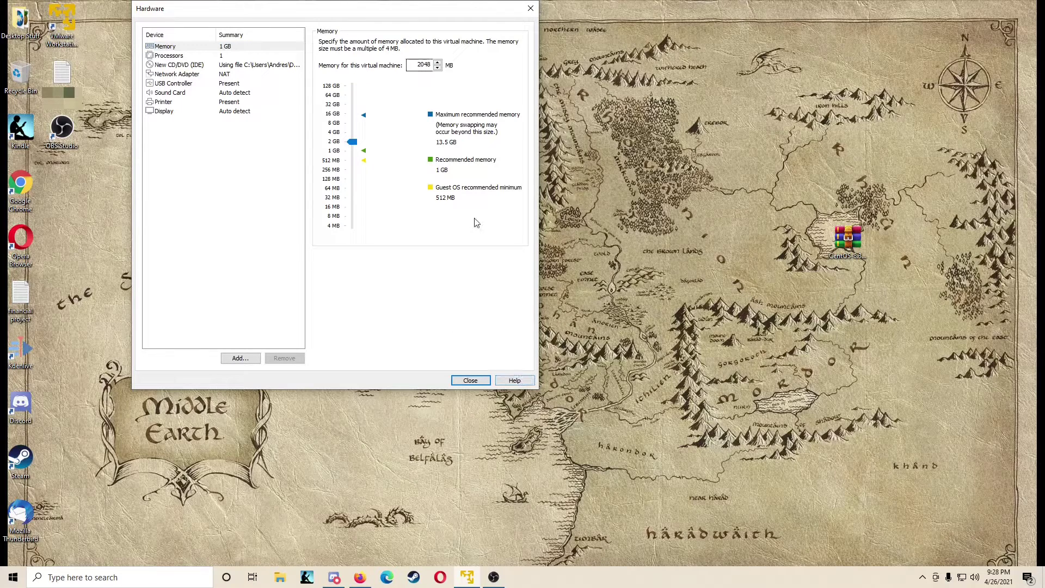
click(471, 380)
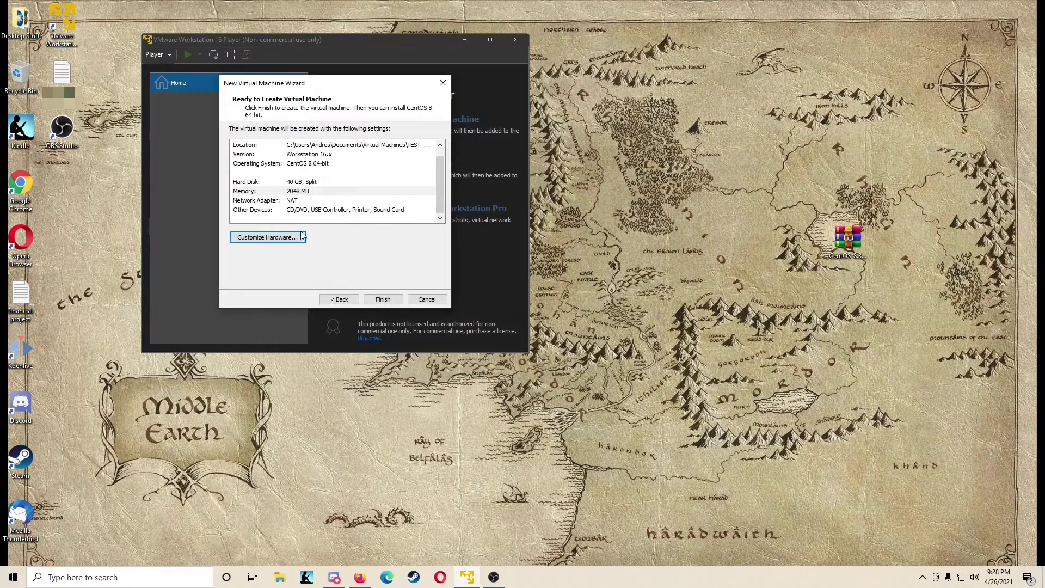
scroll(316, 176, up, 1)
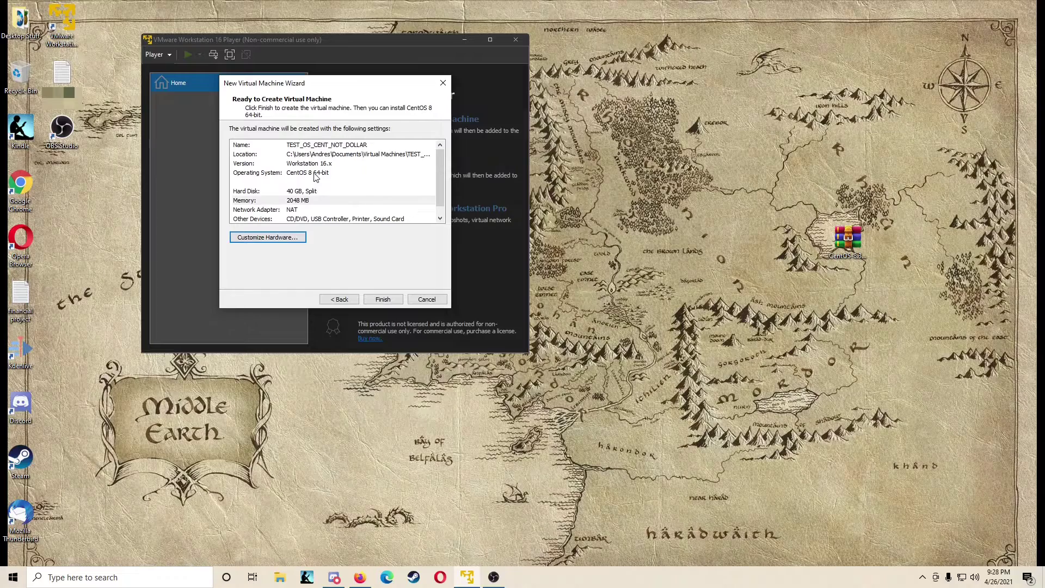
Step: Check the network adapter's connection settings in the hardware configuration and finish creating the virtual machine
click(279, 240)
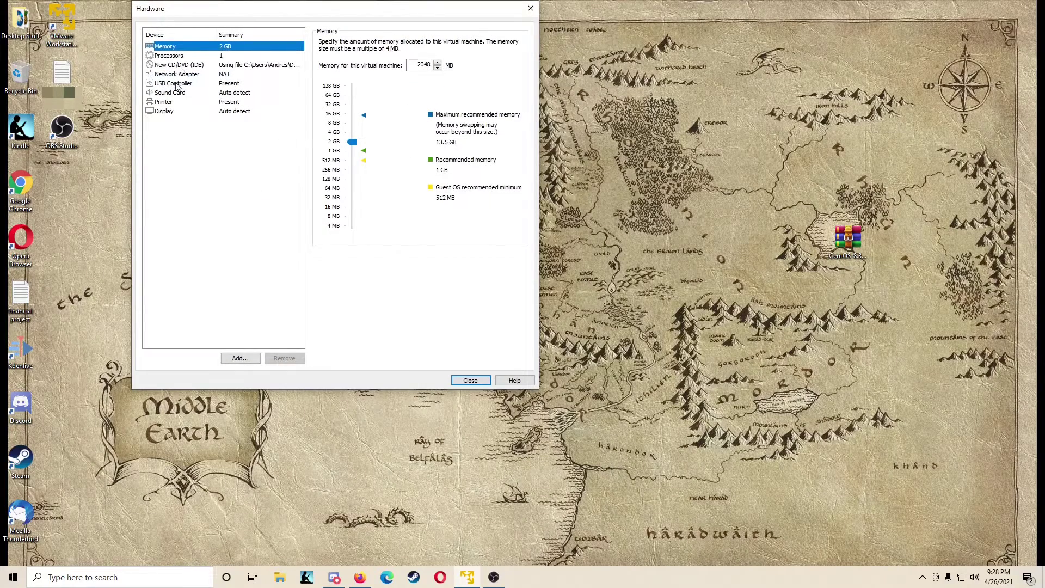
click(175, 75)
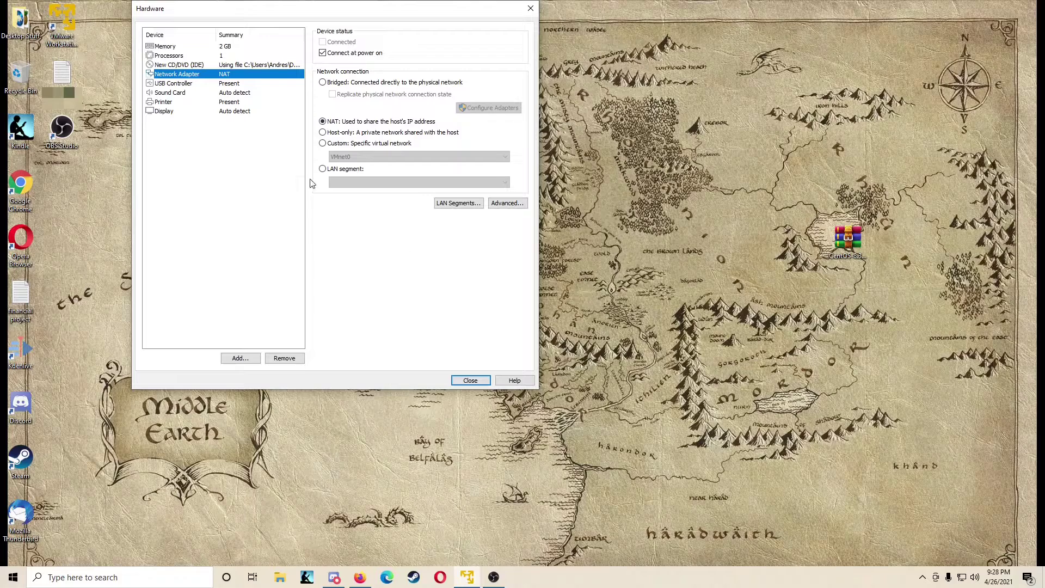
click(471, 380)
click(384, 300)
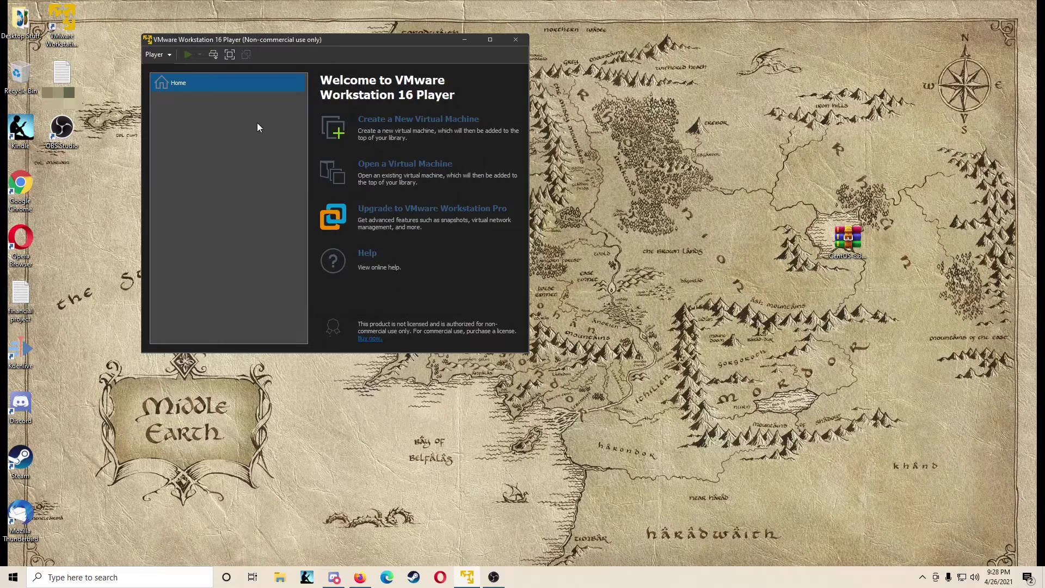
Step: Select the TEST_OS_CENT_NOT_DOLLAR virtual machine, enlarge the player window and power the machine on
click(213, 99)
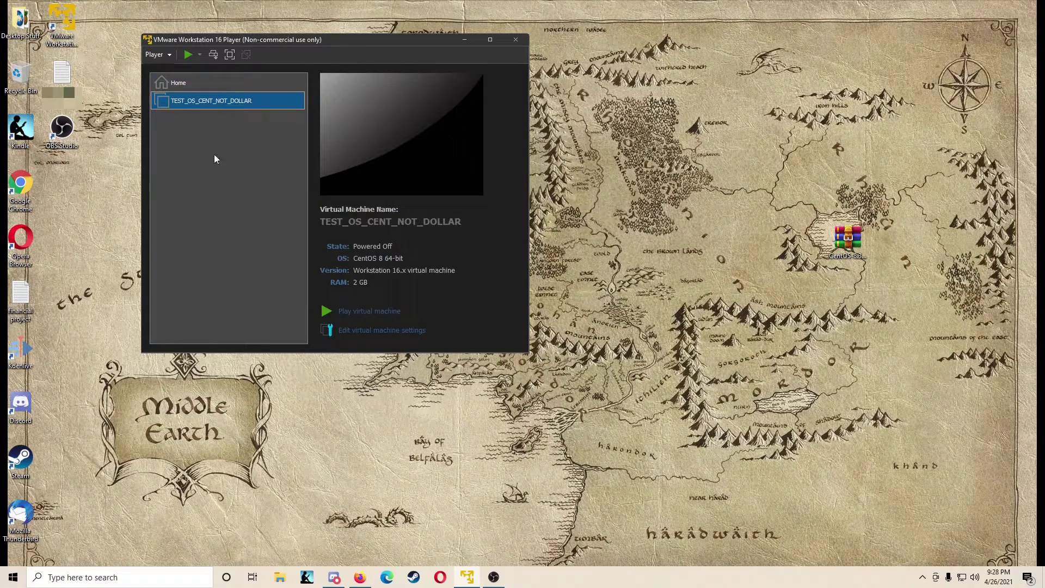
drag(528, 353, 716, 456)
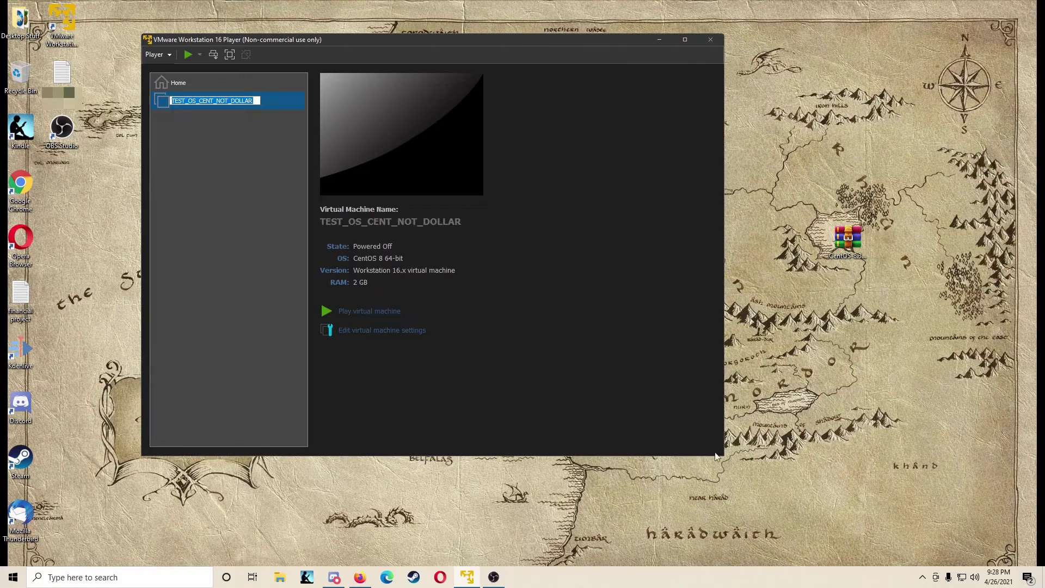
click(186, 55)
click(523, 281)
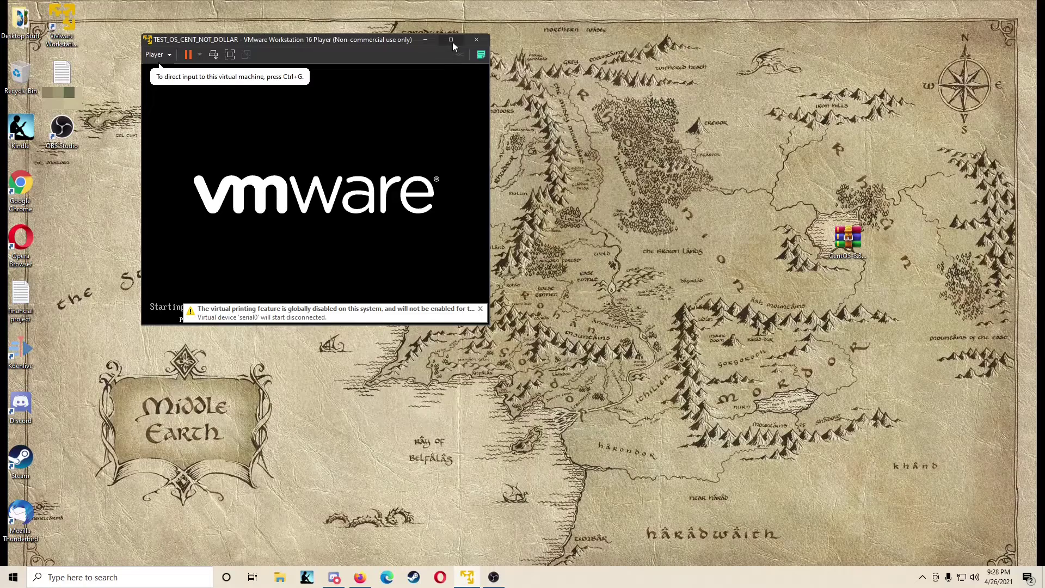
Step: Maximize the virtual machine window and boot the "Test this media & install CentOS Linux 8" option
click(450, 40)
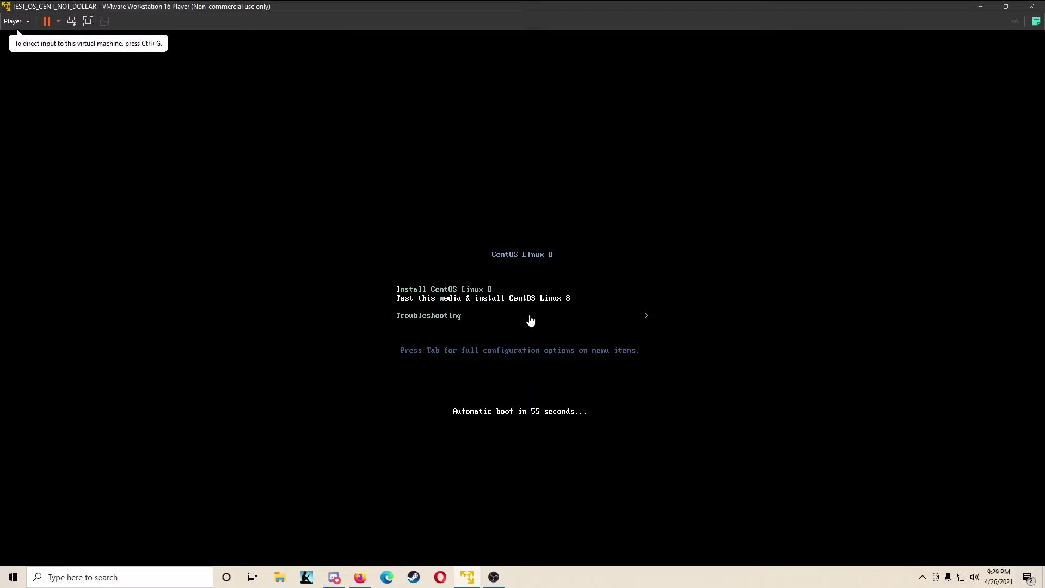
click(547, 323)
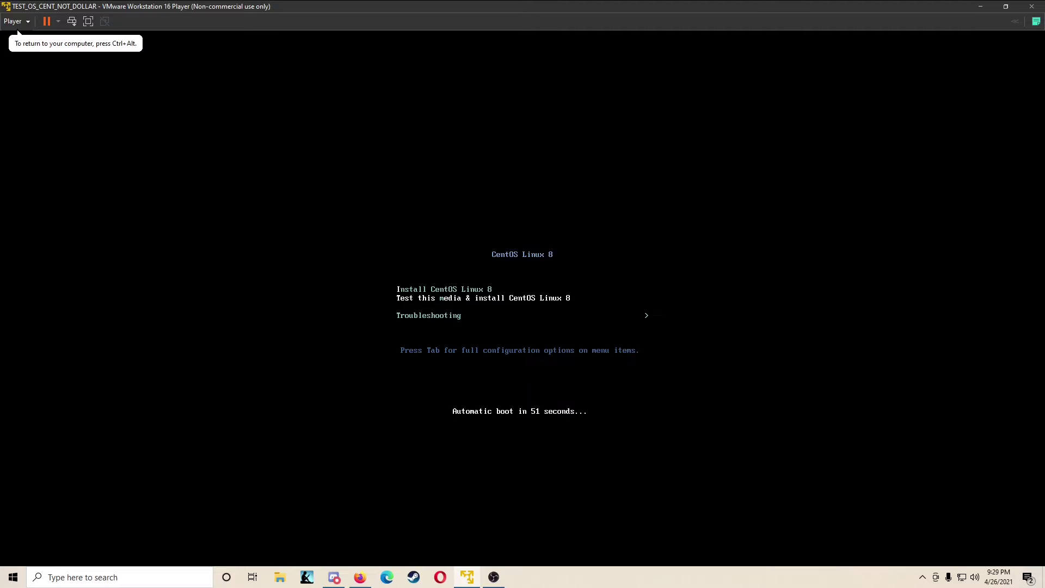
key(Return)
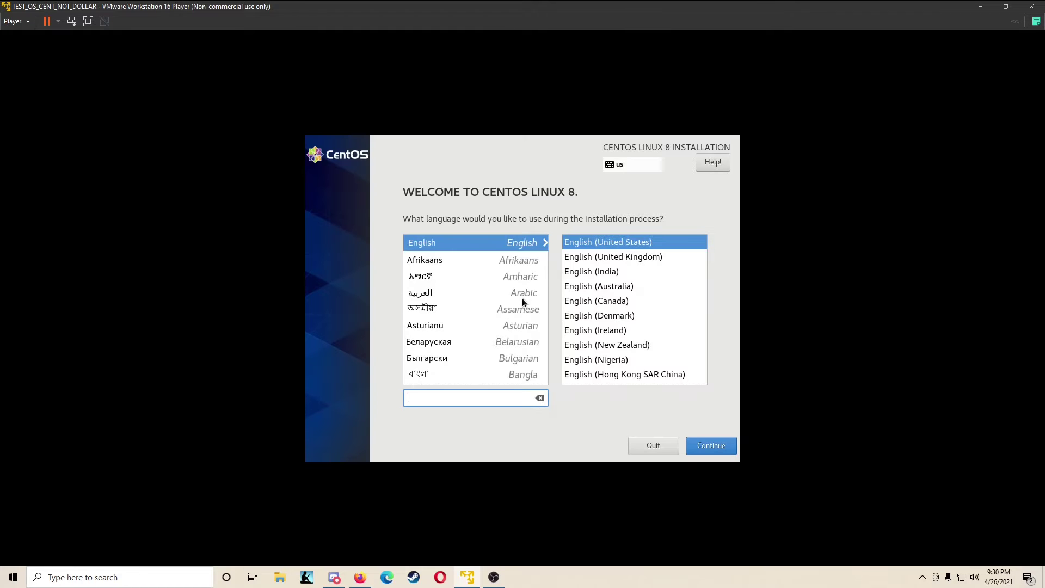
Step: Choose English (United States) as the installation language and continue to the installation summary
click(527, 248)
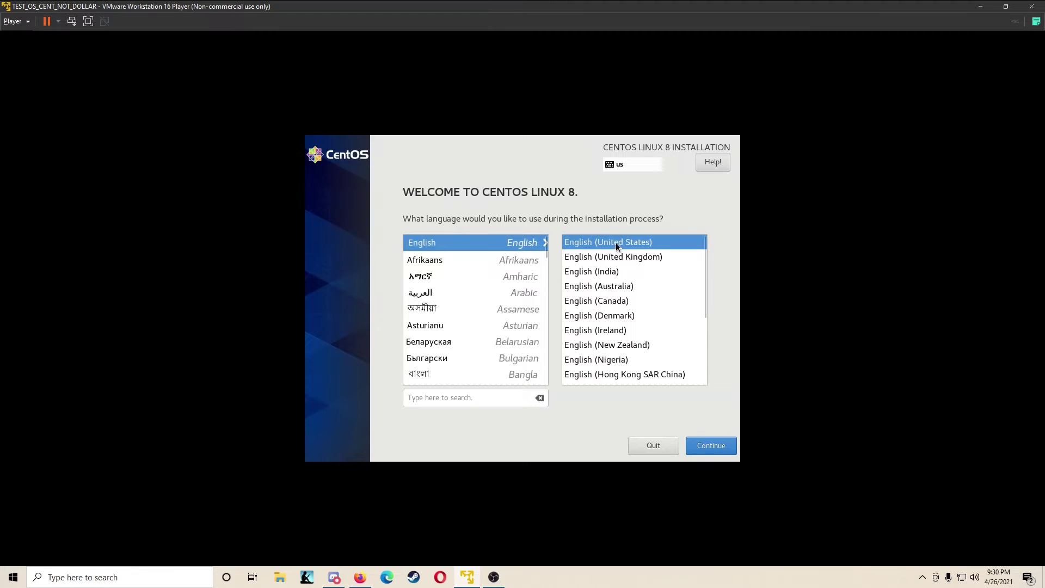
click(603, 375)
scroll(631, 335, down, 2)
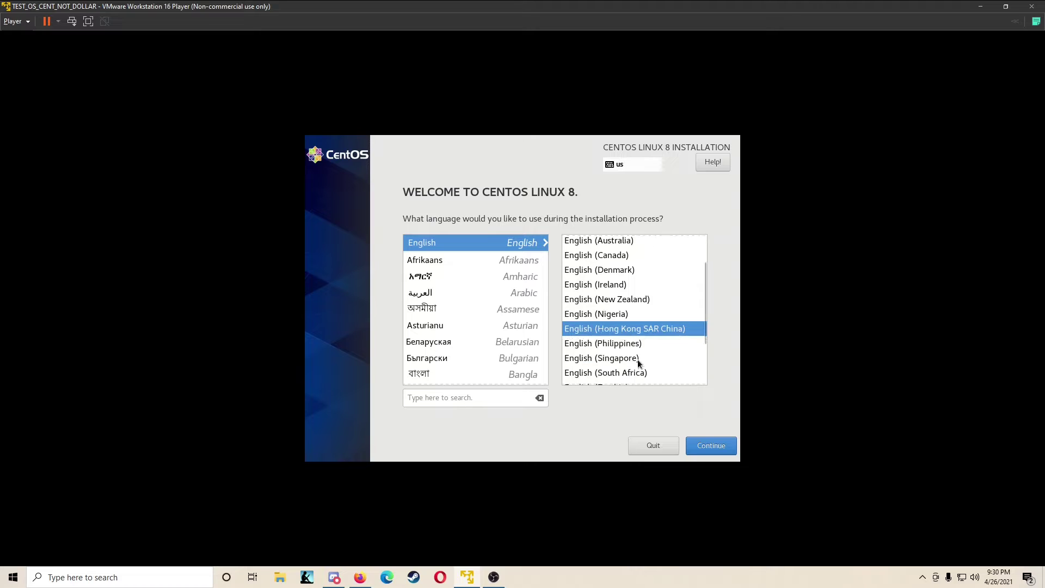
scroll(634, 355, down, 1)
click(676, 349)
scroll(642, 341, down, 2)
scroll(640, 327, up, 5)
click(612, 244)
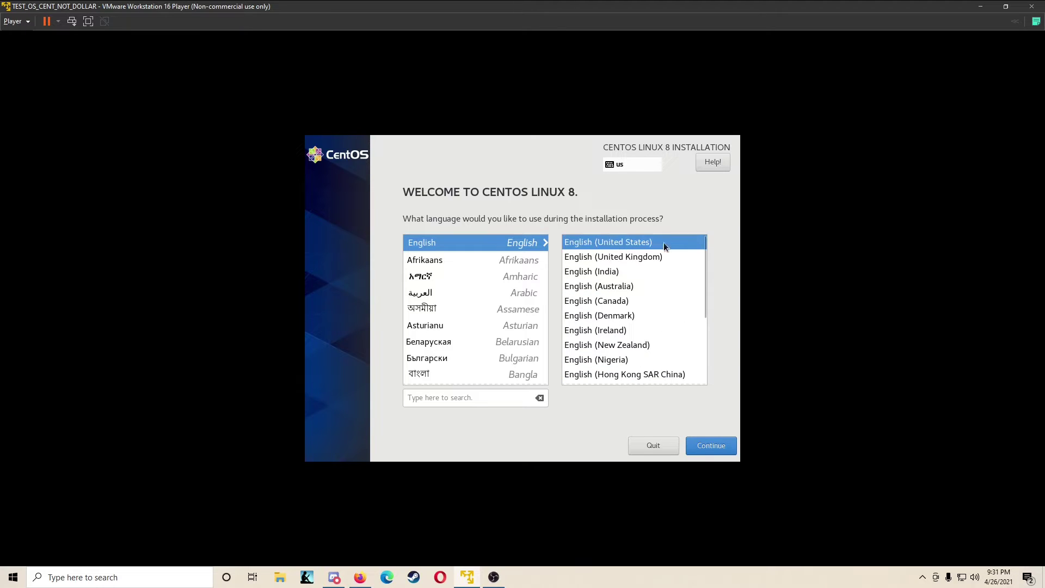
click(718, 450)
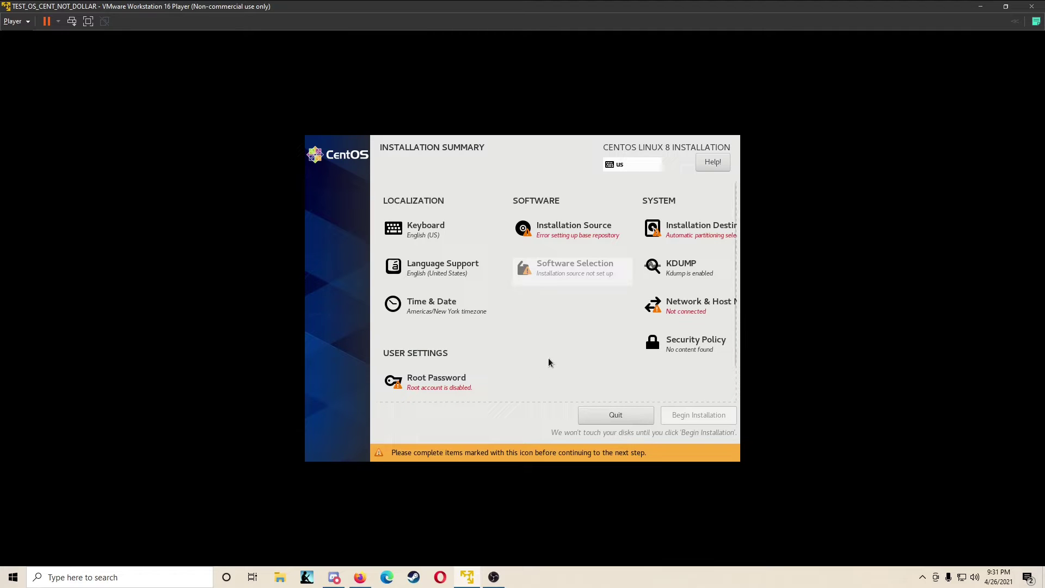
Step: Set the root password by entering it in both the password and confirmation fields
click(438, 381)
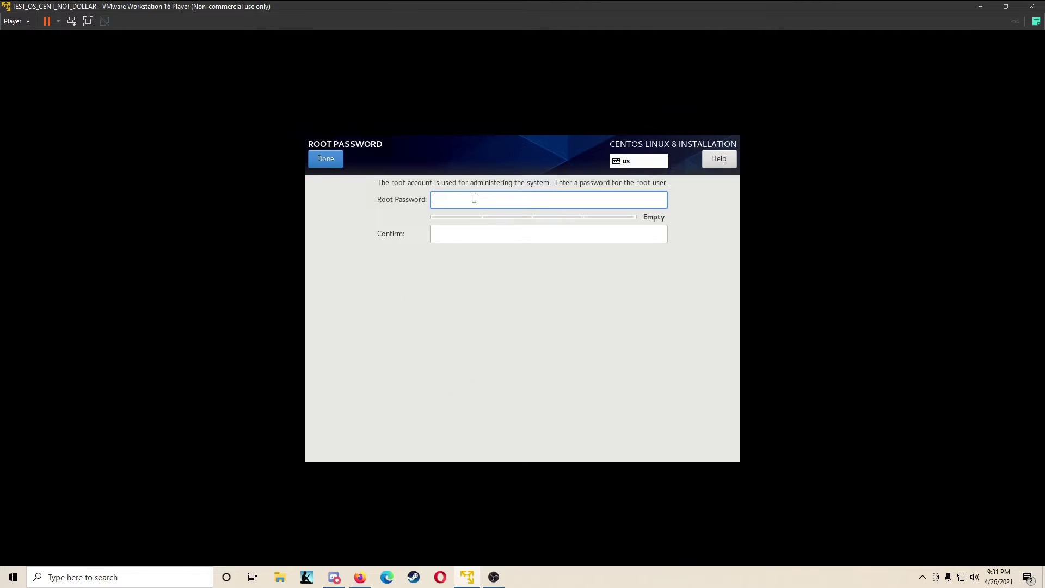
text(•••••••••••)
key(Tab)
text(•••••••••••)
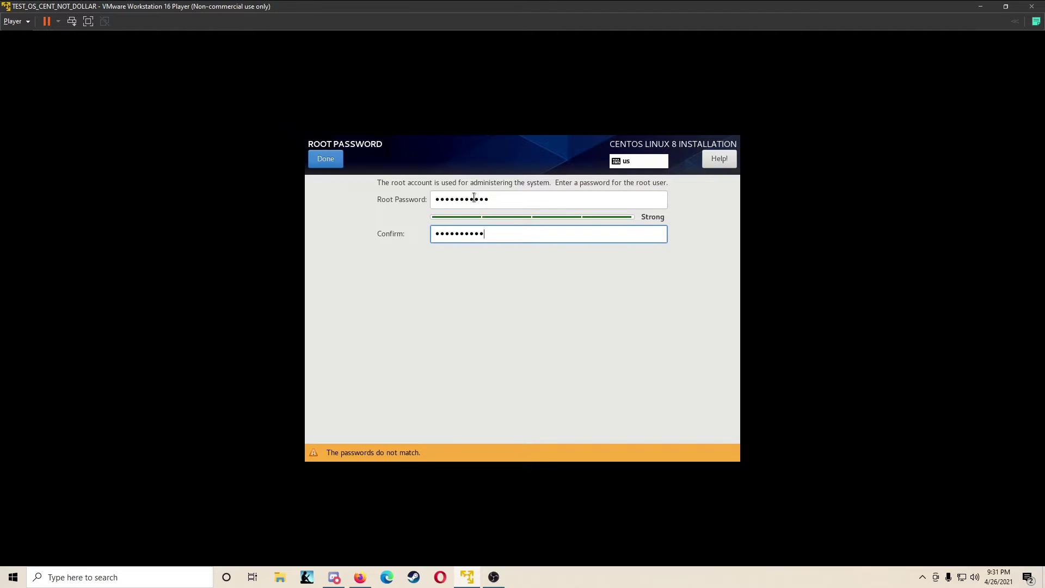
key(BackSpace)
key(BackSpace)
key(BackSpace)
key(BackSpace)
key(BackSpace)
key(BackSpace)
key(BackSpace)
key(BackSpace)
key(BackSpace)
text(•••••••••)
click(326, 158)
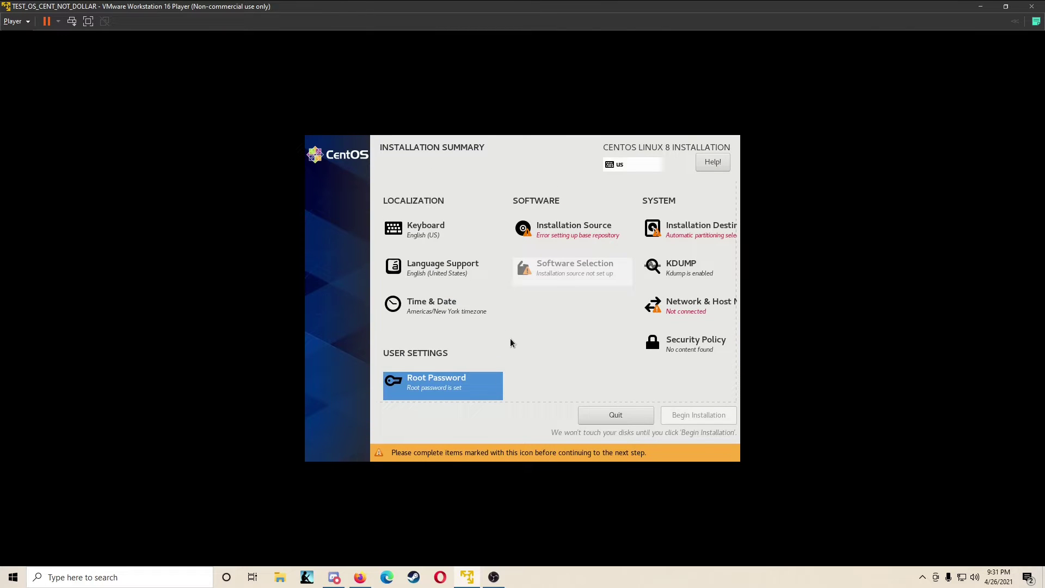
Step: Turn on the Ethernet (ens33) connection in the network and host name settings
click(702, 308)
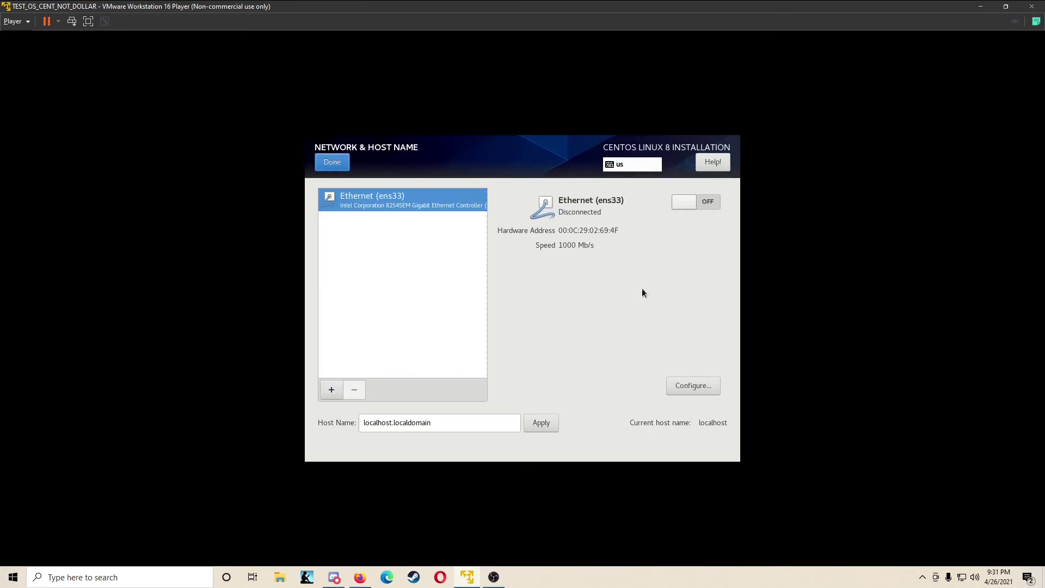
click(695, 202)
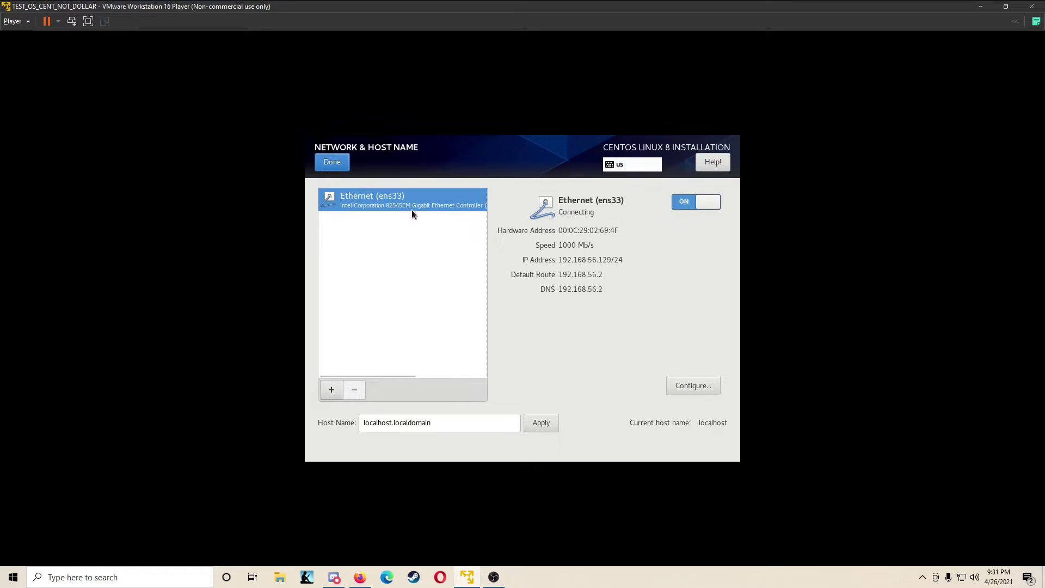
Step: Configure the ens33 connection's IPv4 method as Automatic (DHCP), save it, and return to the installation summary
click(693, 387)
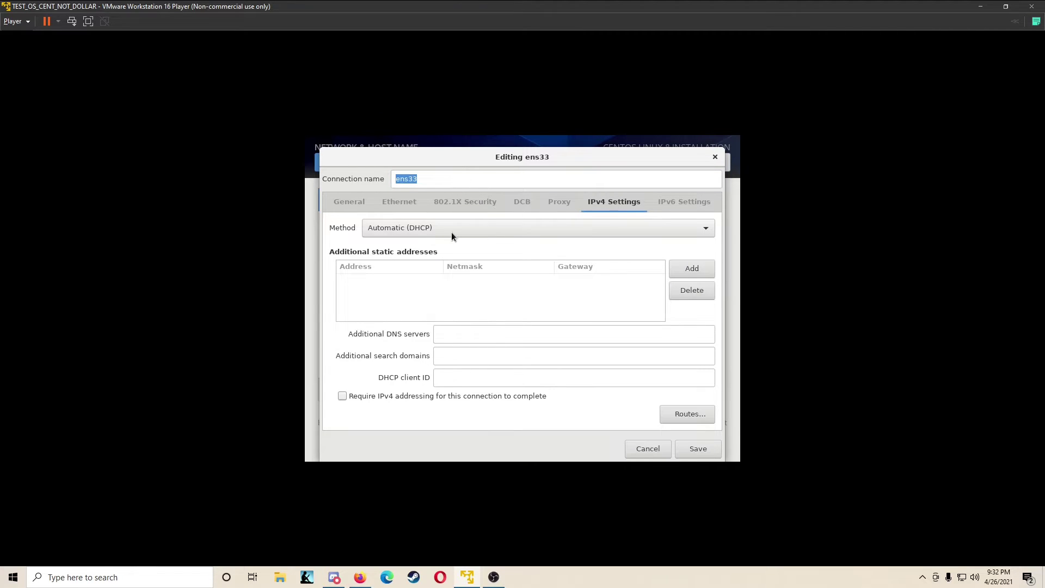
click(475, 228)
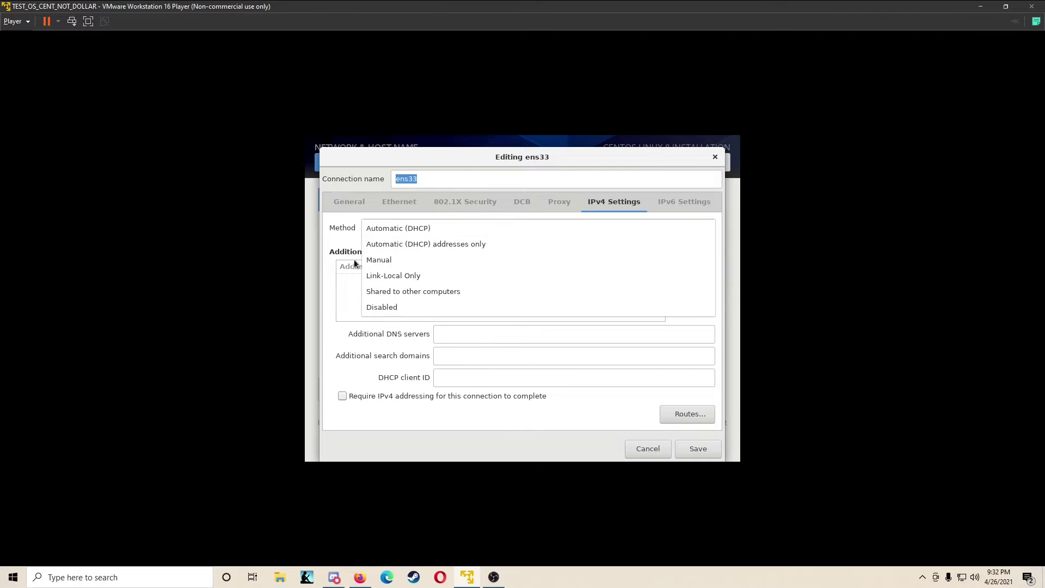
click(391, 230)
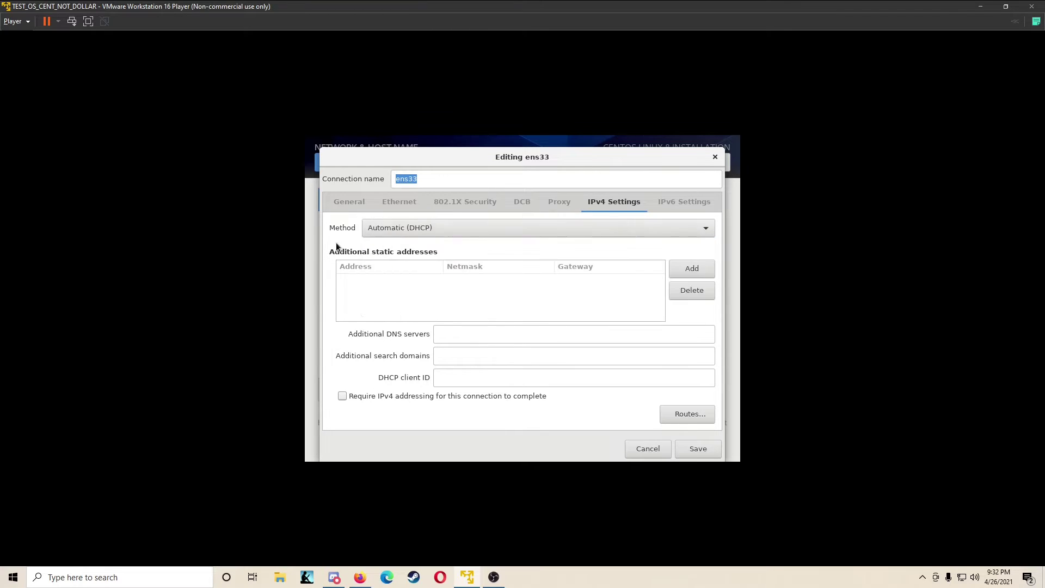
click(698, 451)
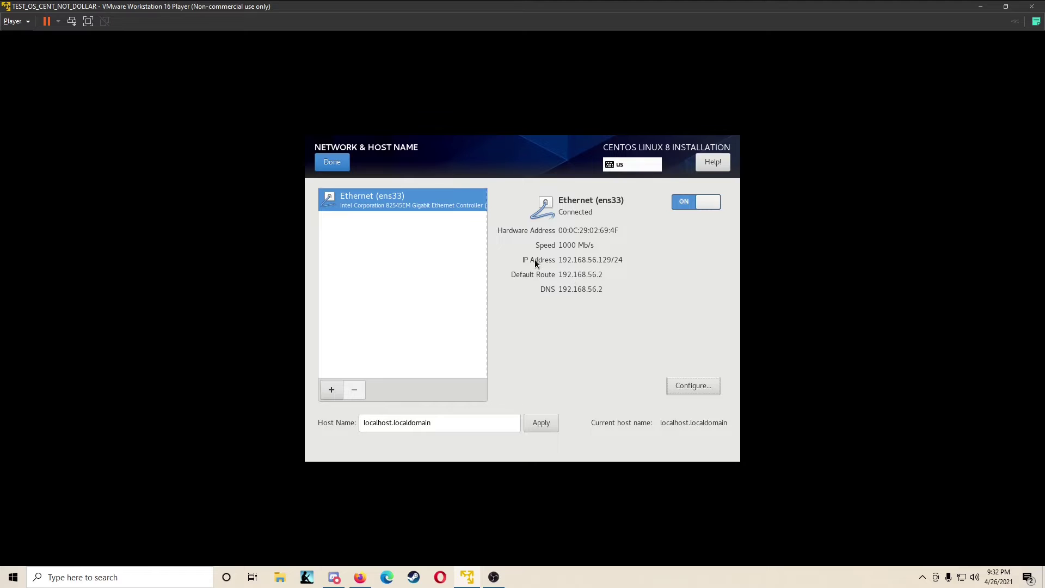
click(330, 163)
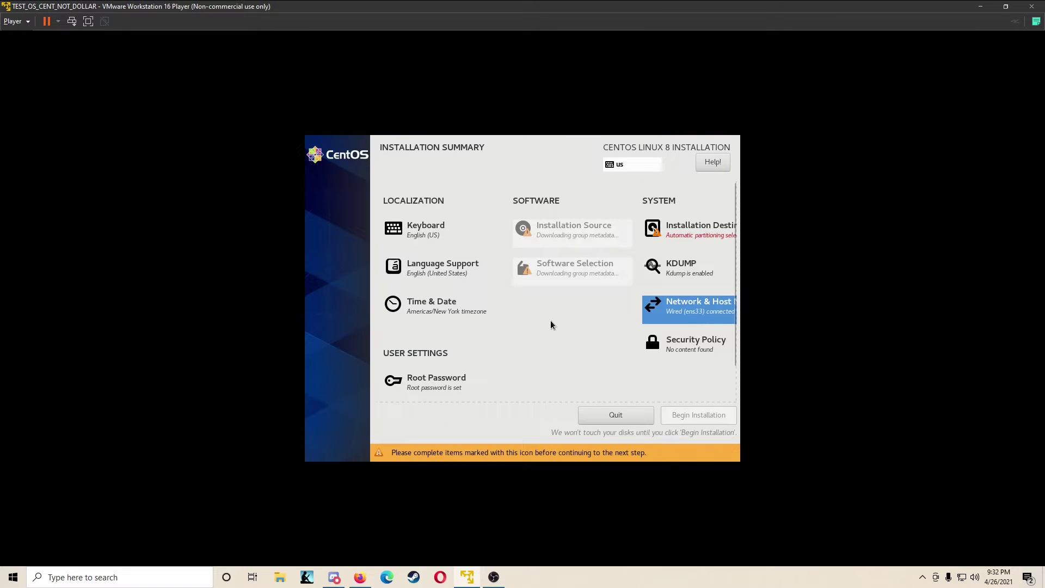
Step: Accept the 40 GiB VMware virtual disk with automatic storage configuration as the installation destination
click(688, 228)
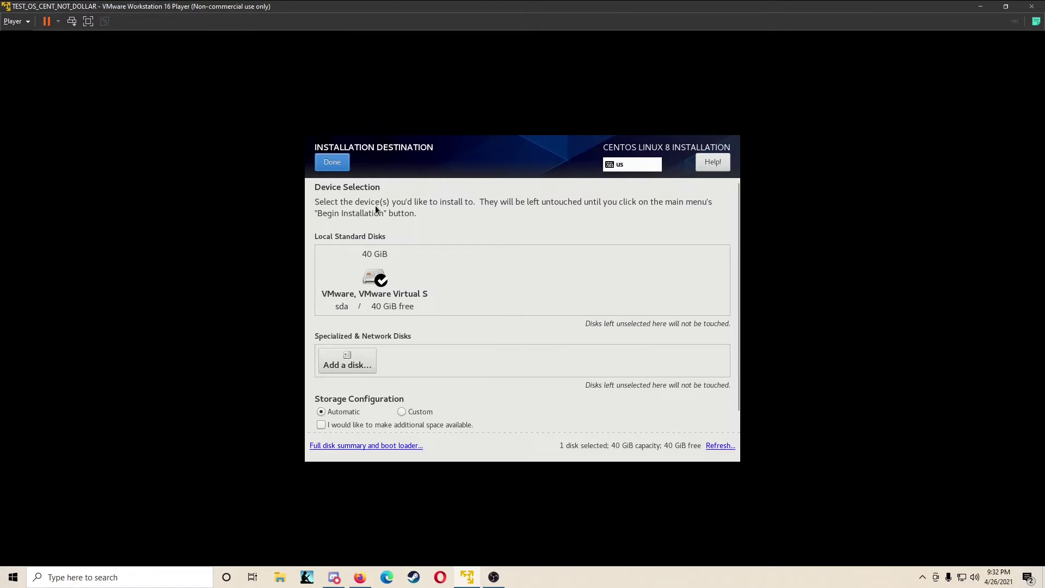
click(341, 165)
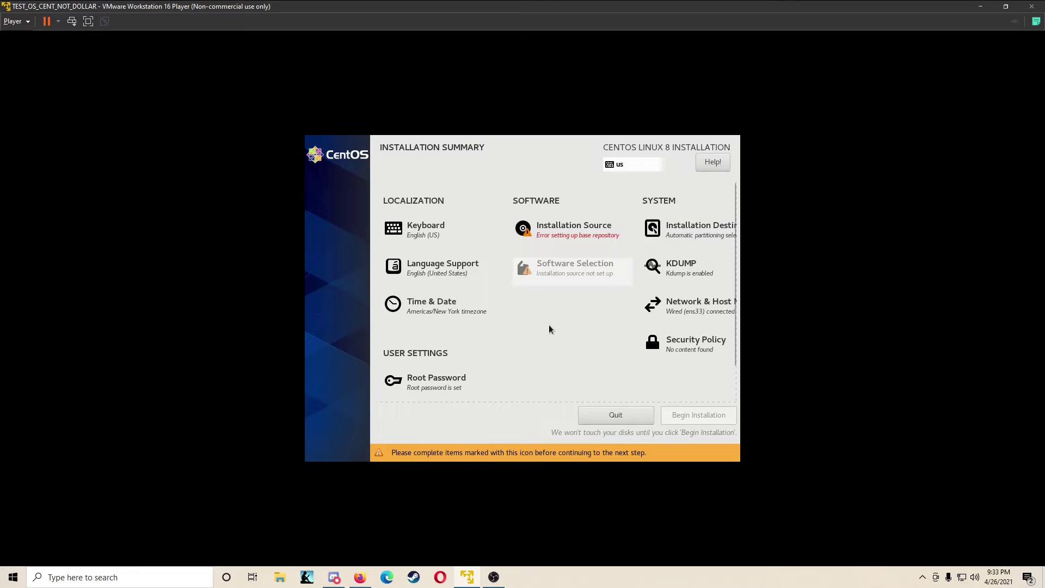
click(573, 235)
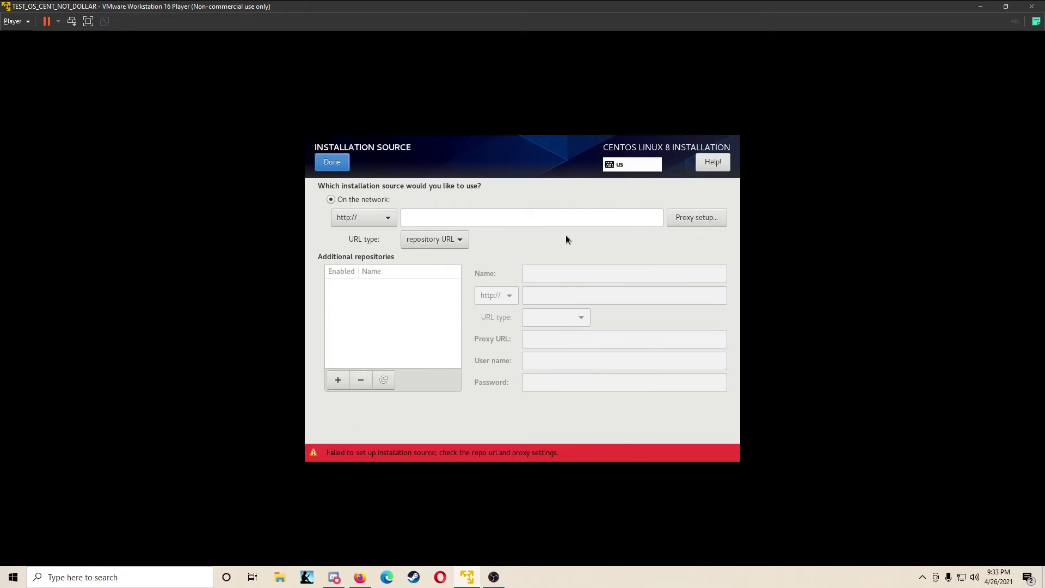
click(382, 219)
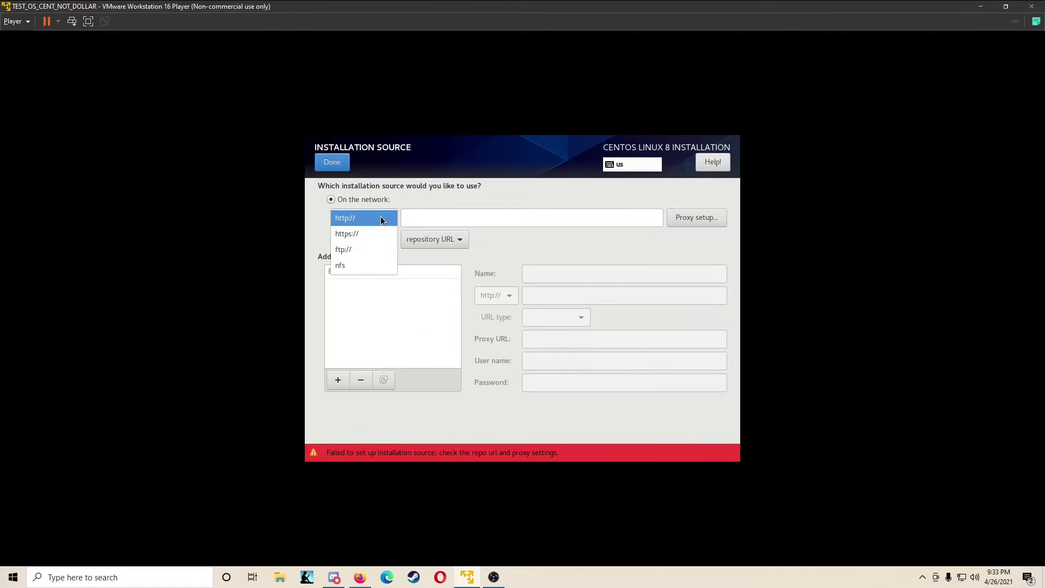
click(359, 217)
click(439, 220)
text(mirr)
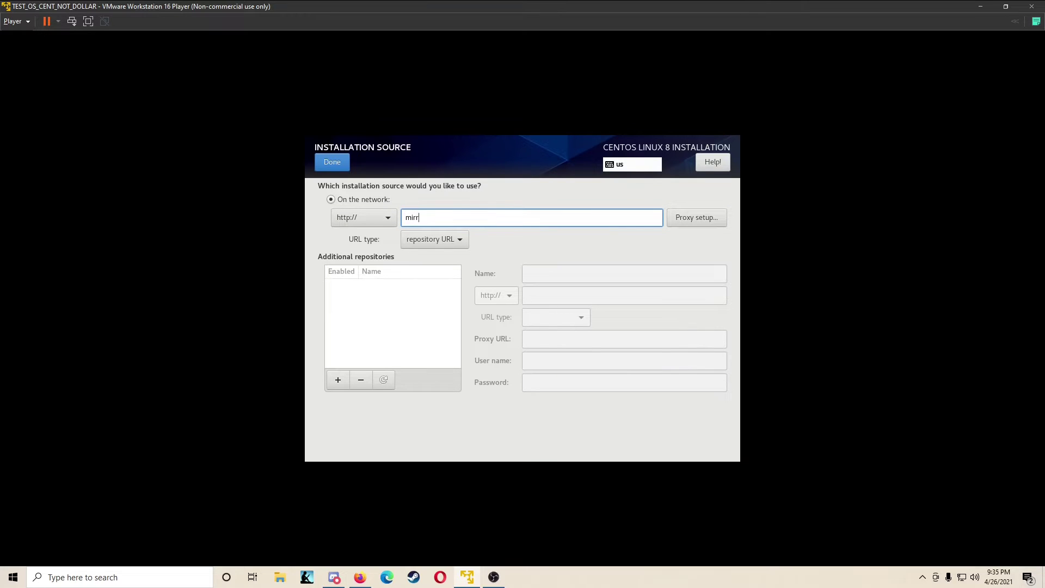
text(or.centos.org/centos/8/BaseOS/x86_64)
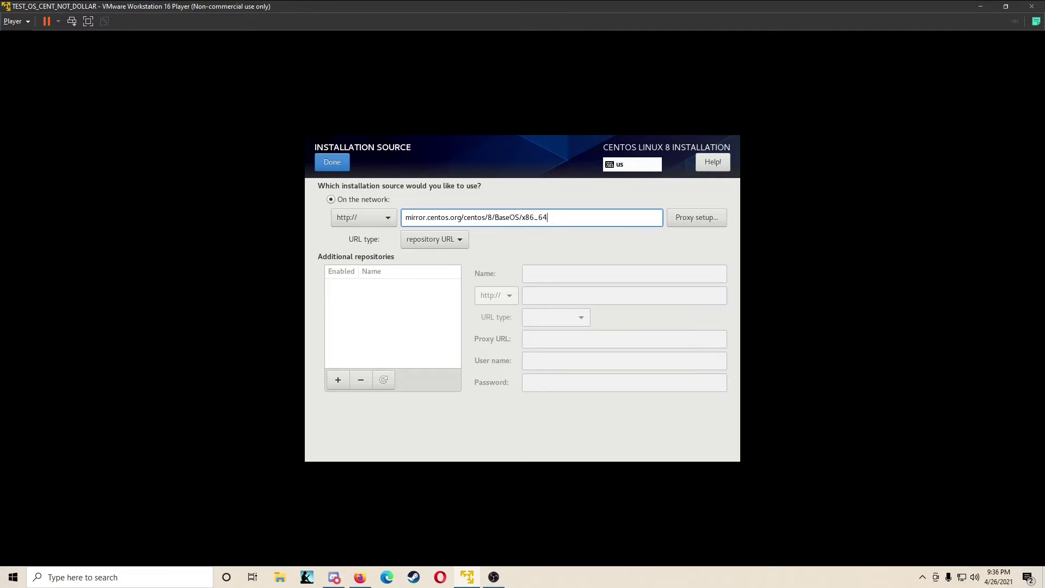
text(/os/)
click(687, 220)
click(567, 351)
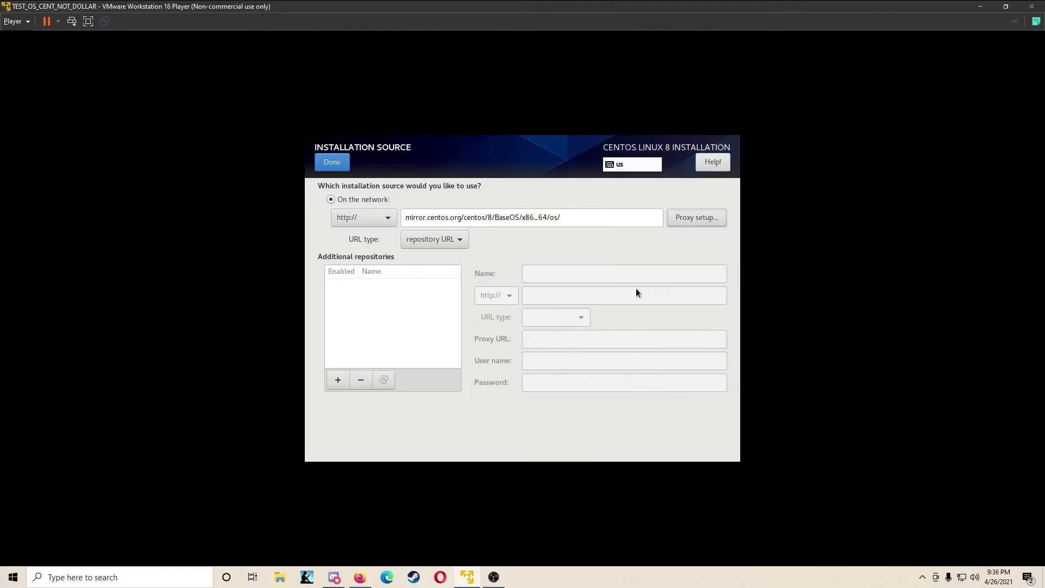
click(336, 164)
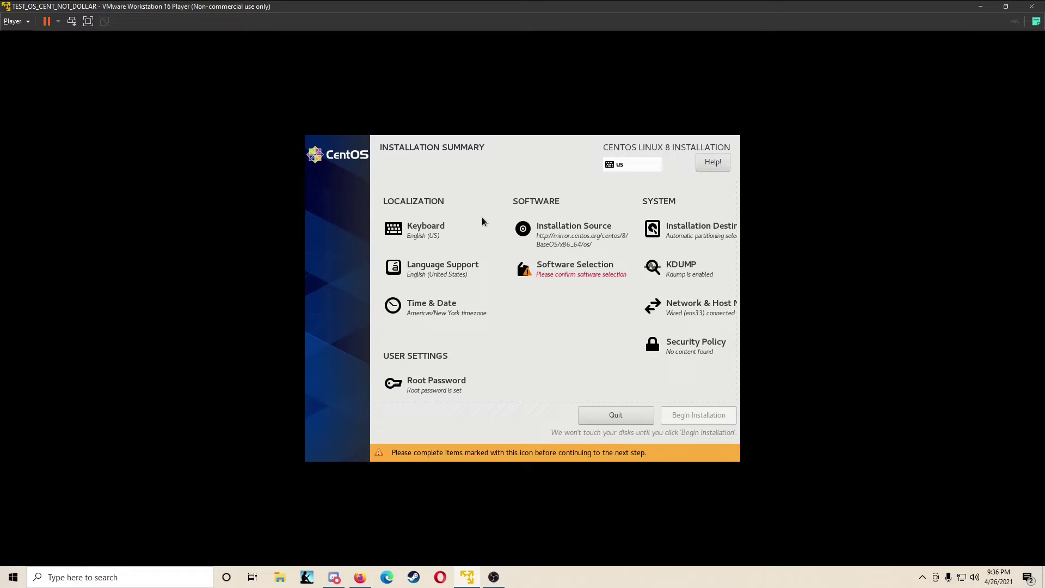
Step: In the software selection, keep Server with GUI and add Windows File Server, File and Storage Server, and FTP Server
click(588, 279)
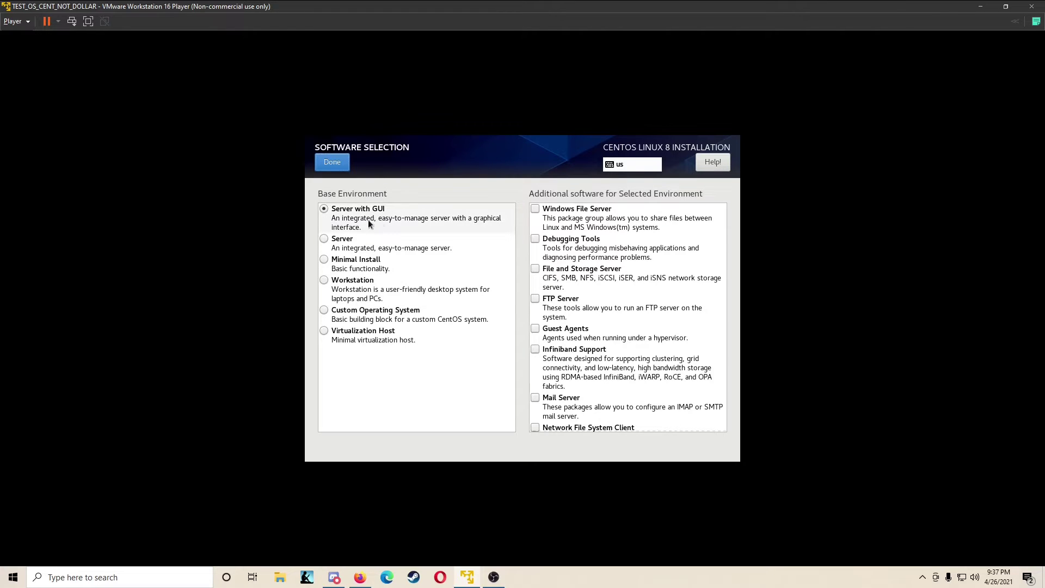
click(535, 212)
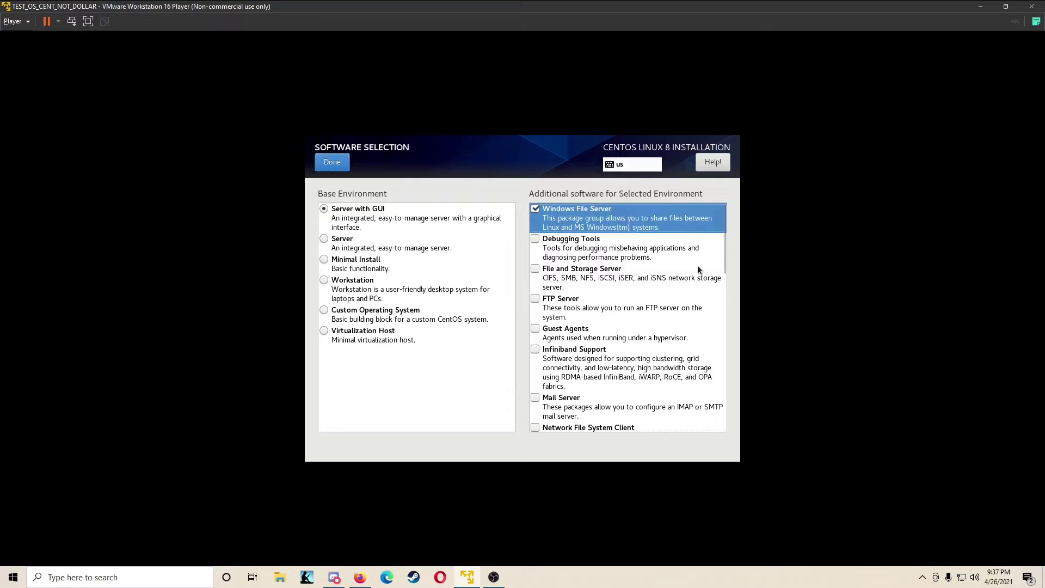
click(535, 268)
click(556, 302)
Step: Add Network File System Client and Remote Management for Linux to the additional software
drag(724, 252, 723, 289)
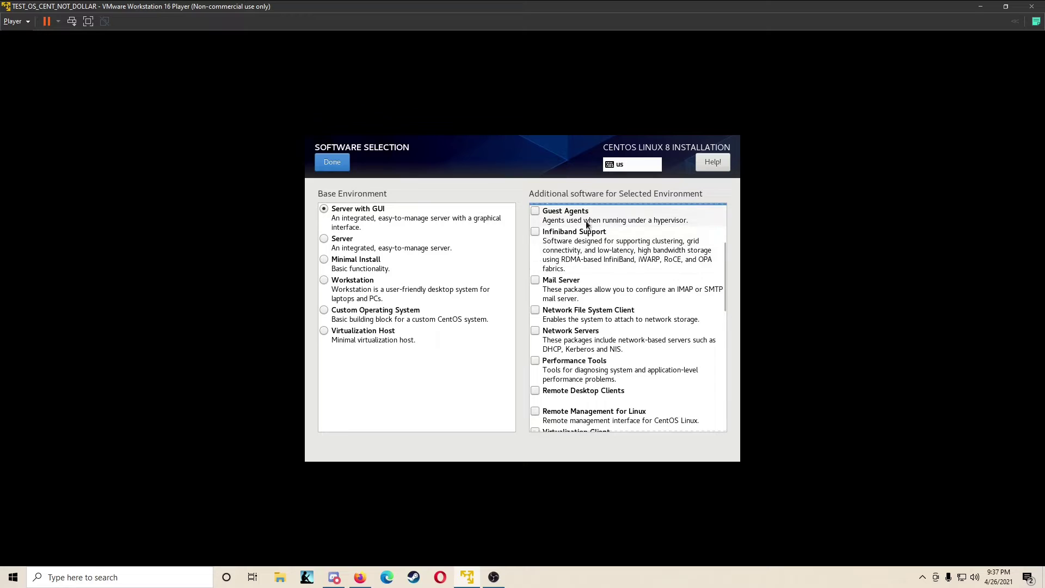
click(721, 313)
drag(722, 290, 717, 322)
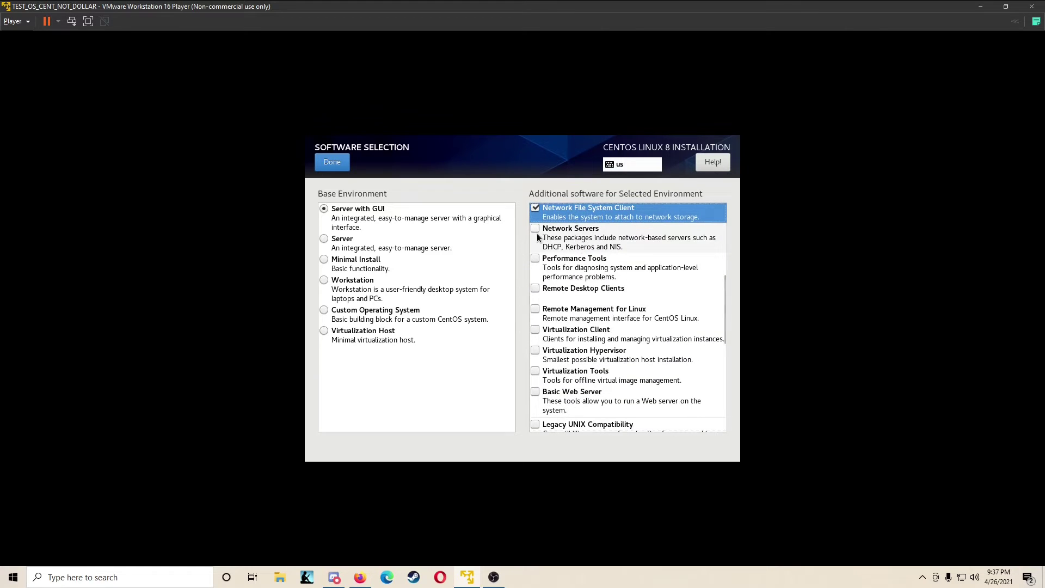
click(569, 238)
drag(723, 303, 727, 312)
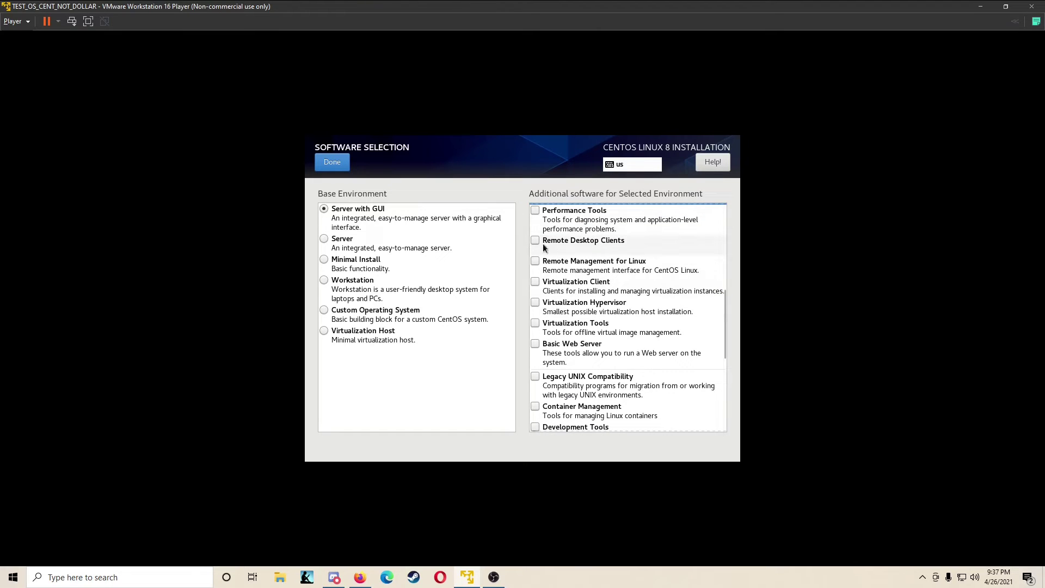
click(536, 261)
Step: Finish the software selection after reviewing the add-ons and toggling Performance Tools, and begin the CentOS Linux 8 installation
drag(721, 327, 742, 268)
drag(724, 231, 724, 207)
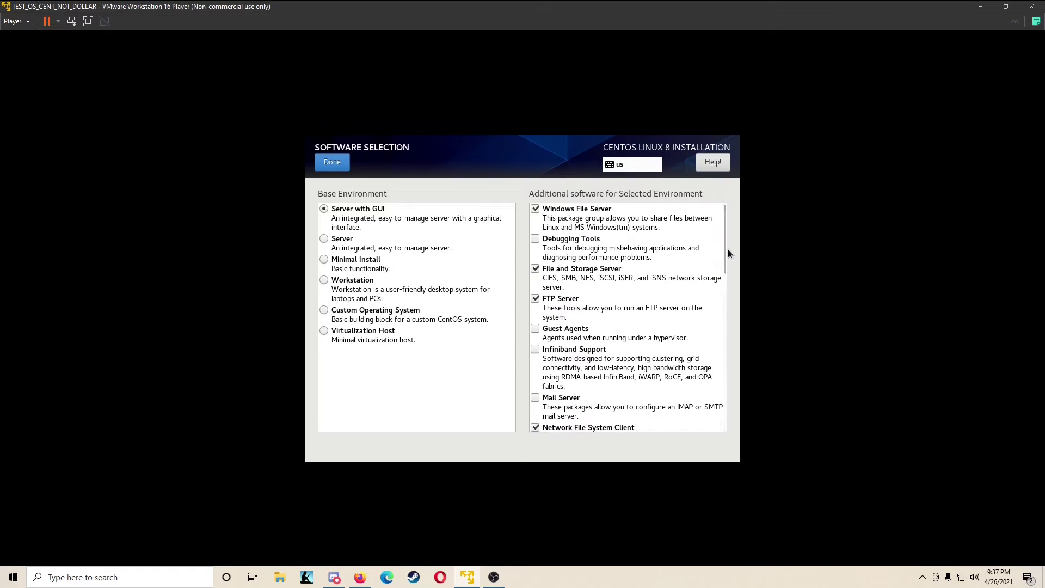
drag(725, 249, 719, 298)
click(535, 330)
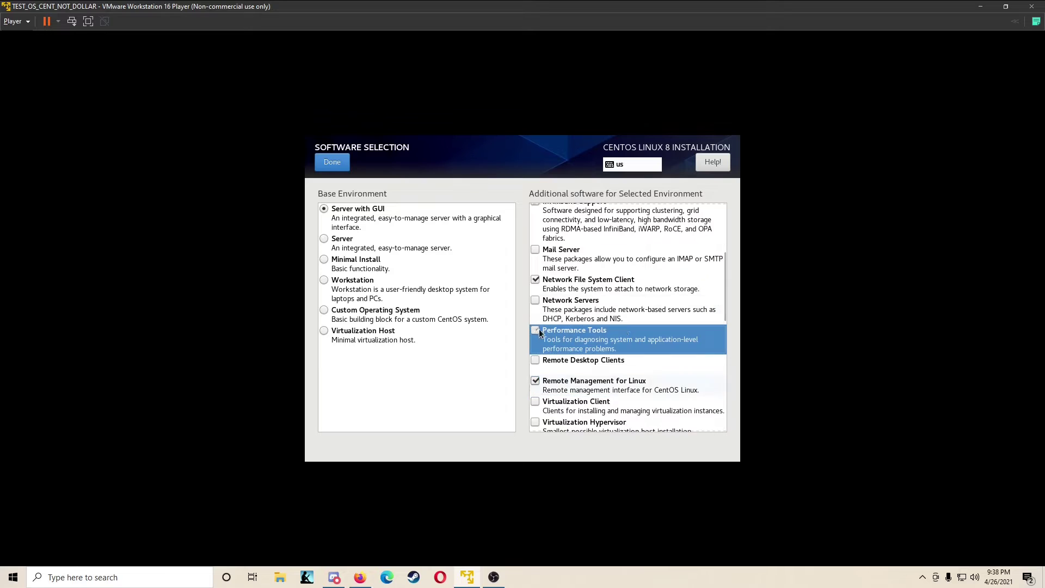
click(337, 163)
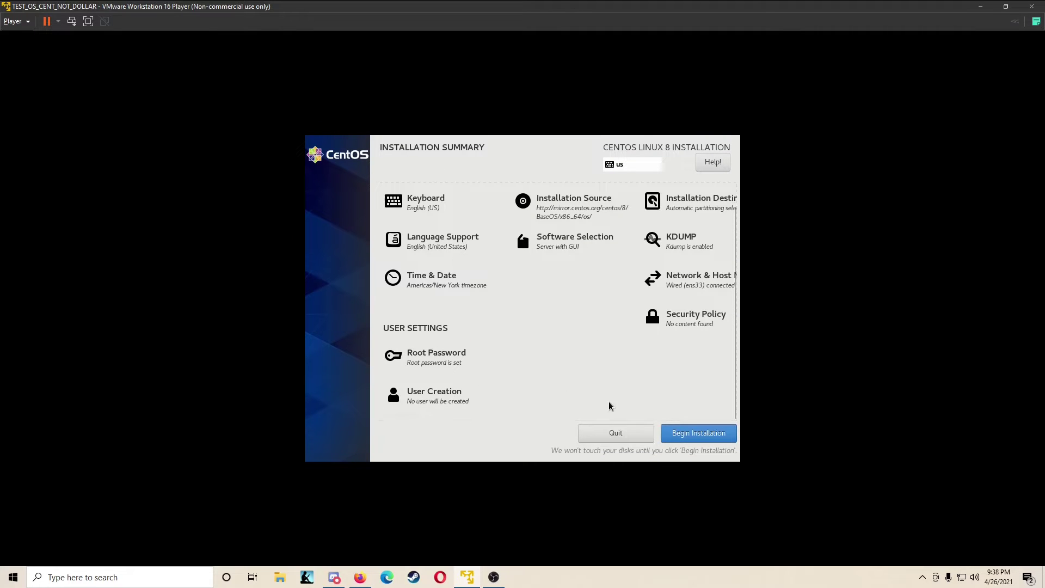
click(702, 439)
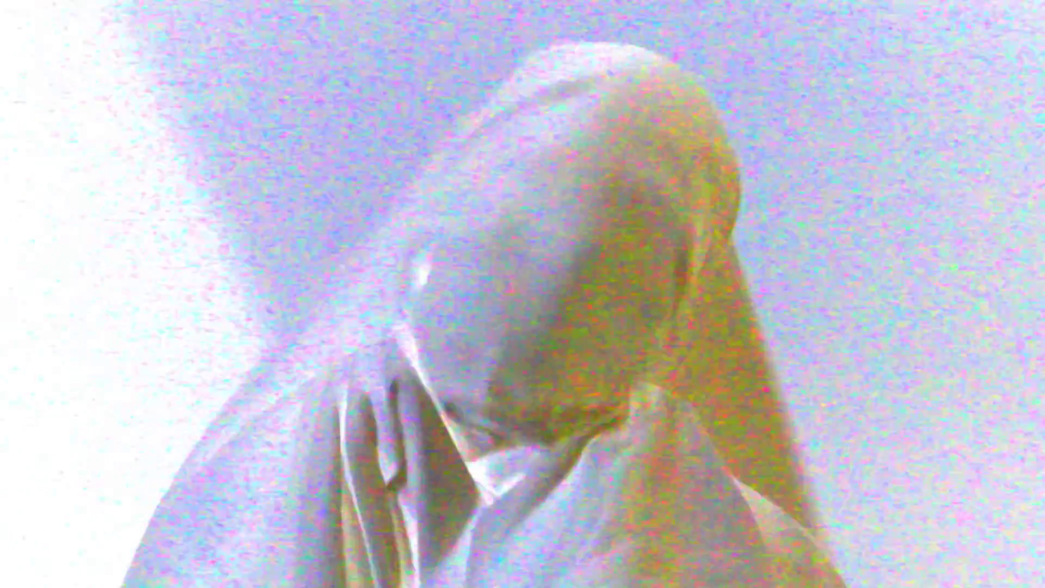